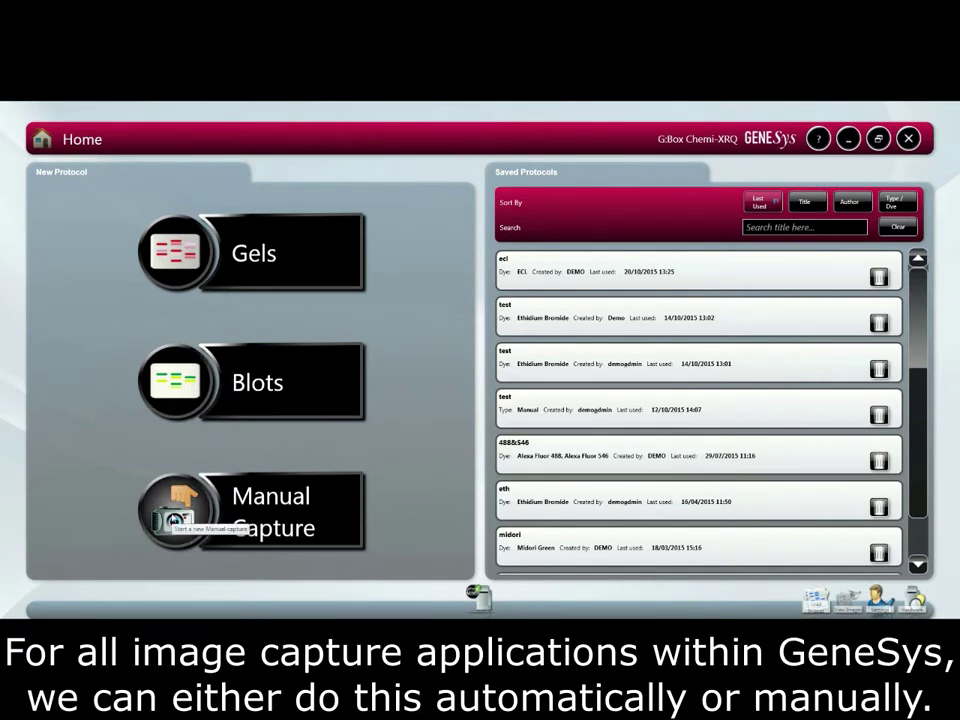
Start a single-image chemi blot protocol using the BioRad blot (7x8.4cm) size.
left_click(221, 393)
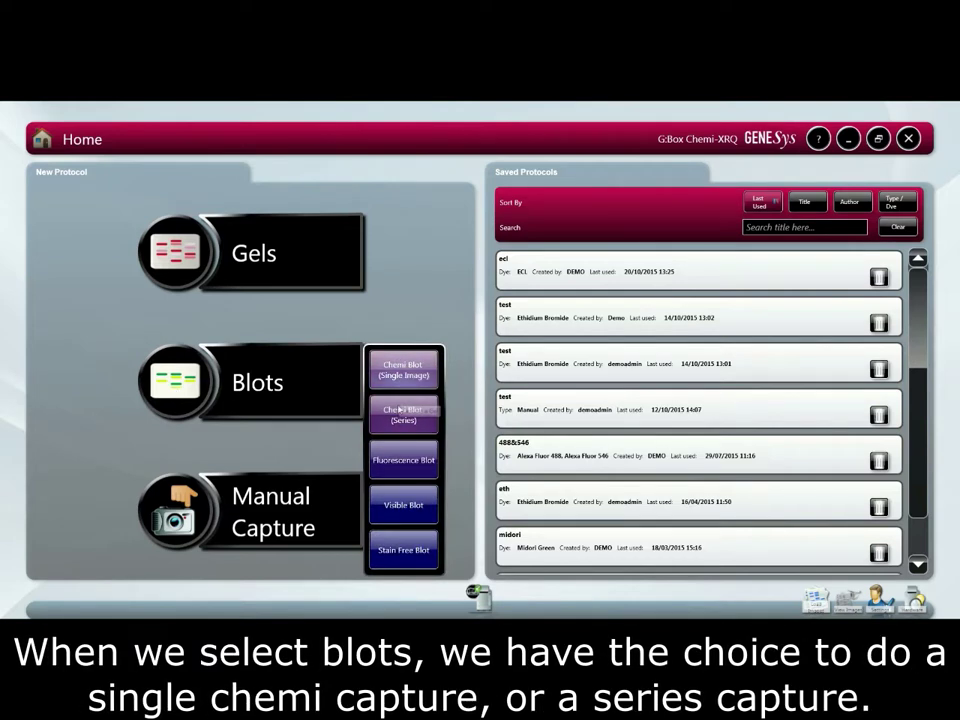
left_click(400, 372)
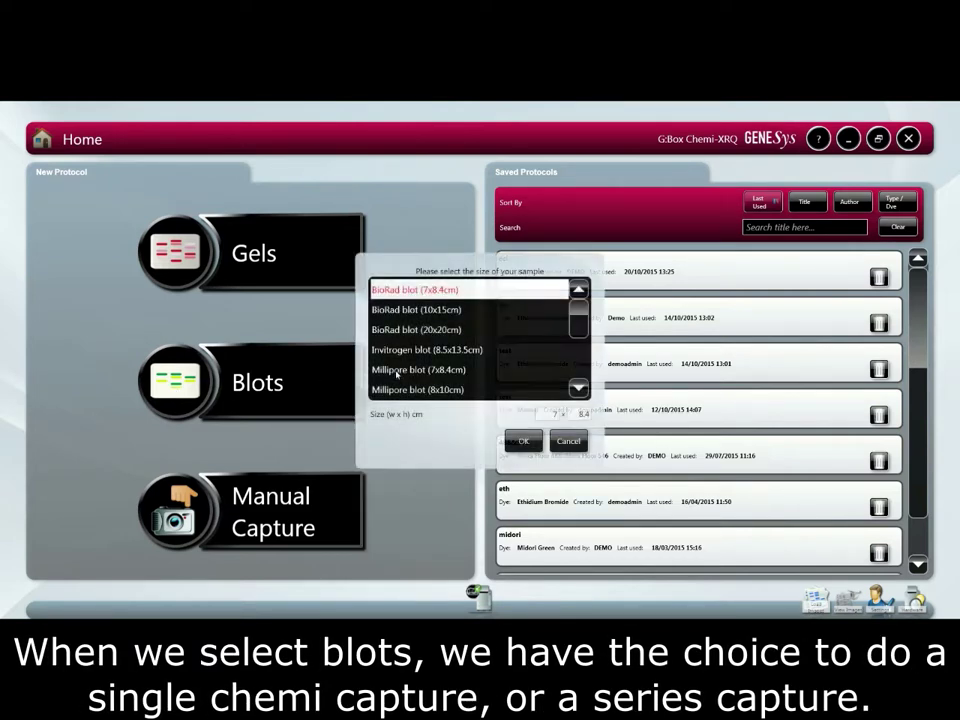
left_click(522, 441)
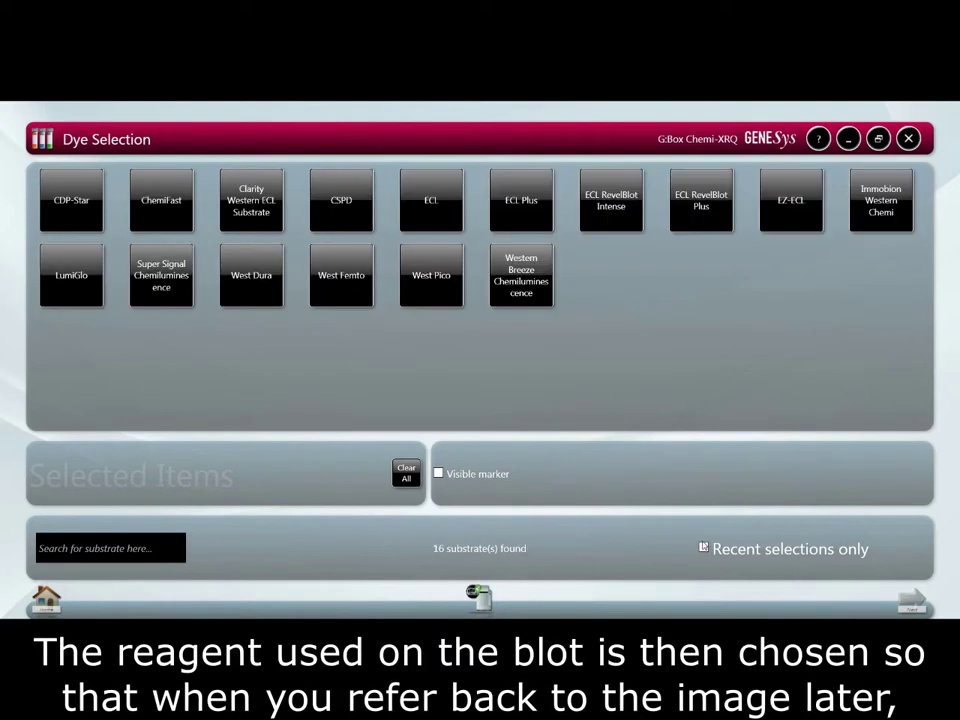
Choose the ECL substrate, enable the visible marker overlay, and proceed to sample positioning.
left_click(418, 205)
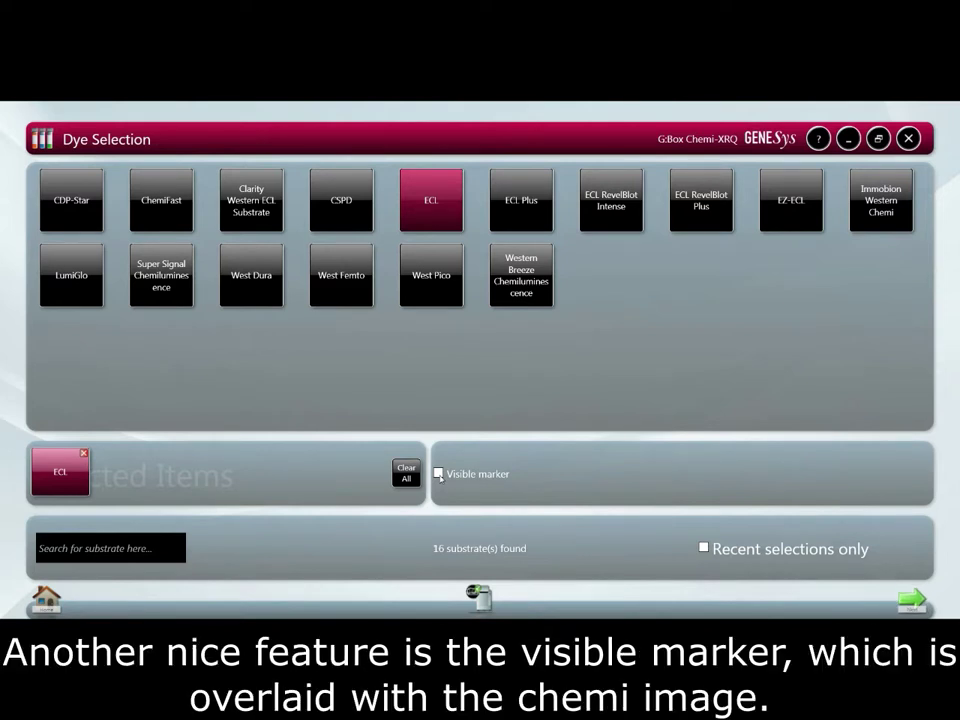
left_click(438, 474)
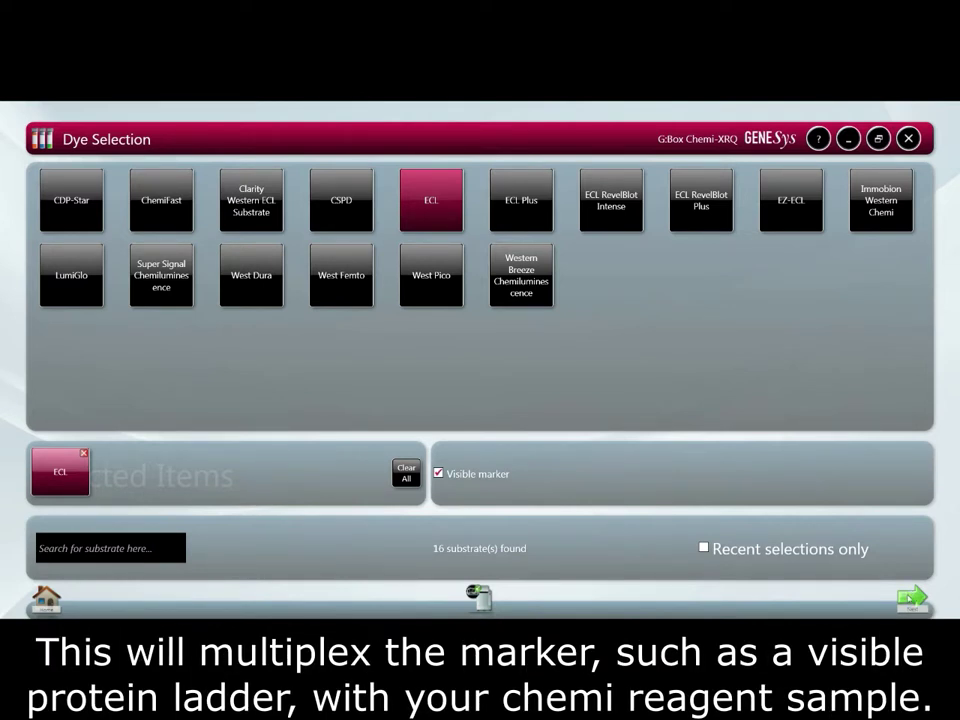
left_click(911, 598)
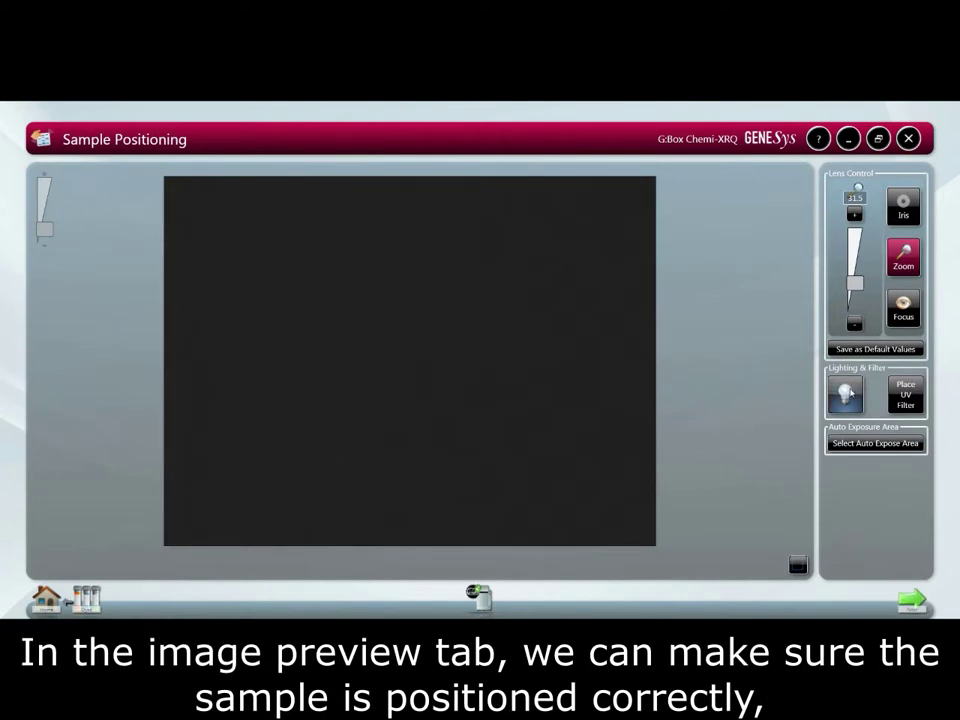
Check the blot under white light, fit the auto-exposure box around the bands, and preview.
left_click(846, 394)
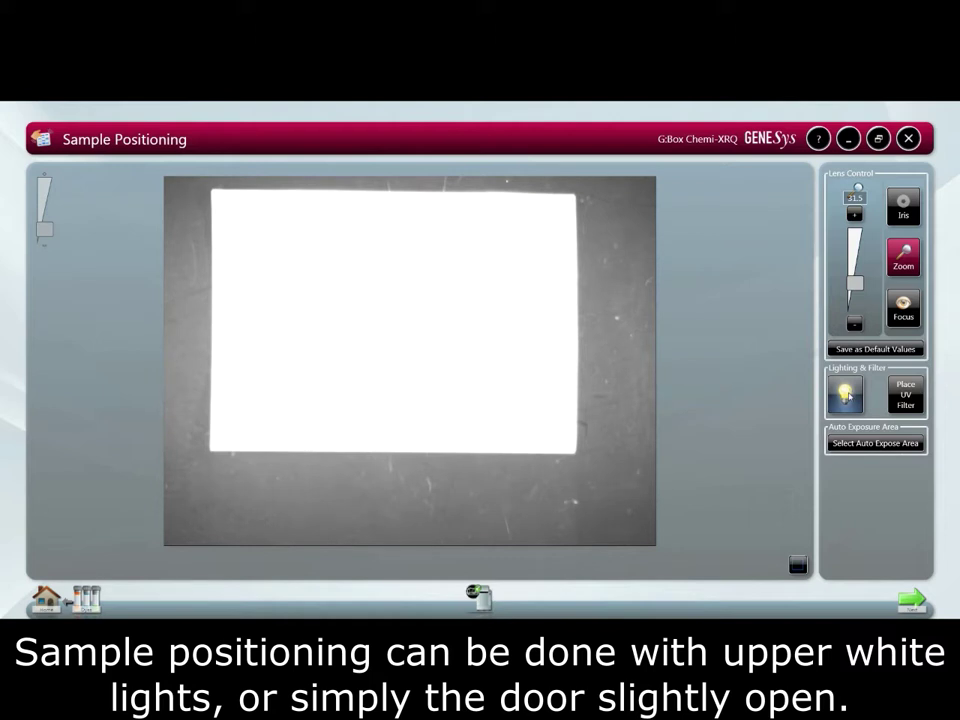
left_click(845, 395)
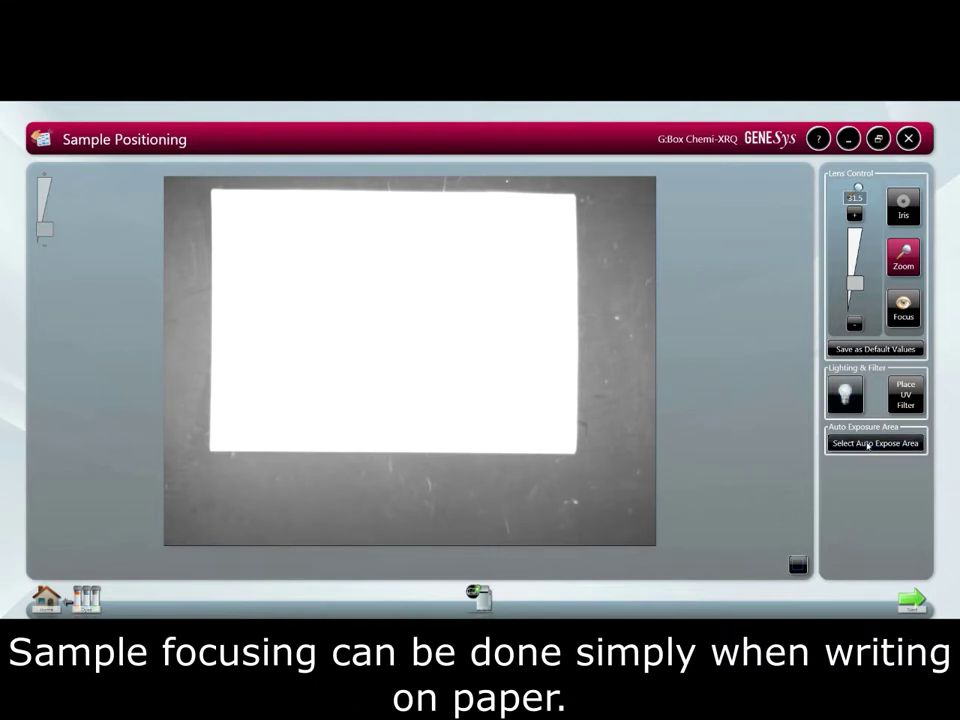
left_click(869, 443)
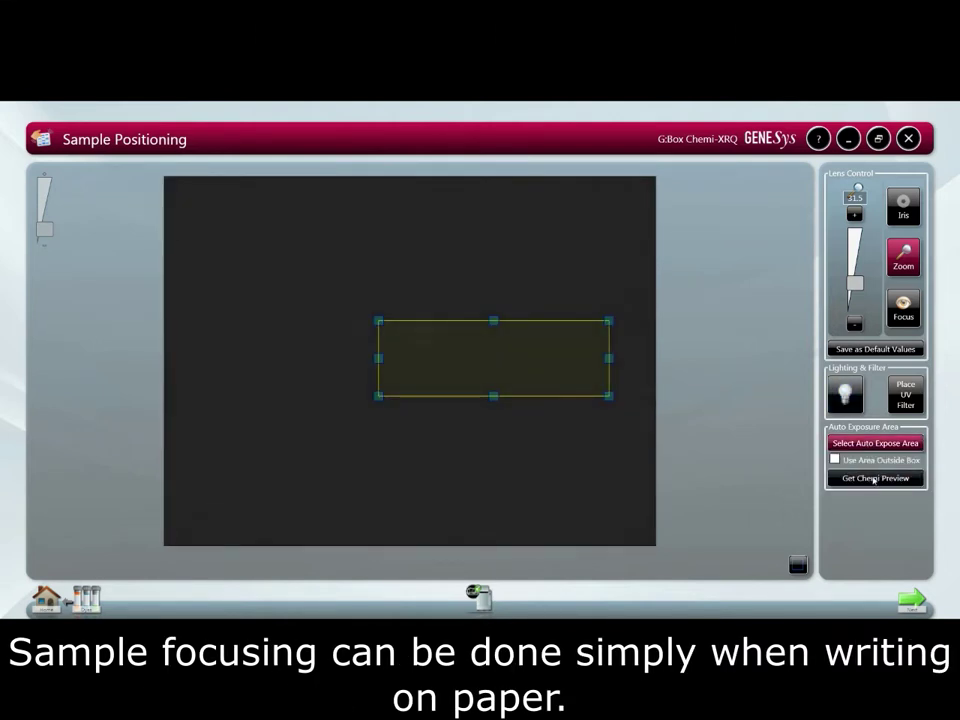
left_click(873, 479)
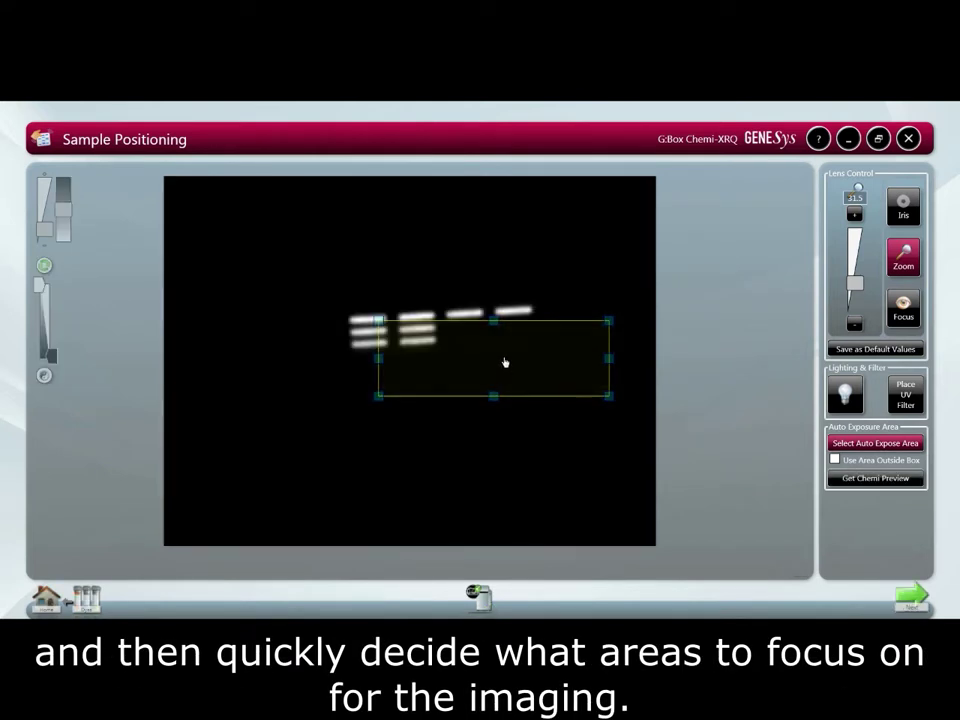
left_click_drag(492, 354, 448, 326)
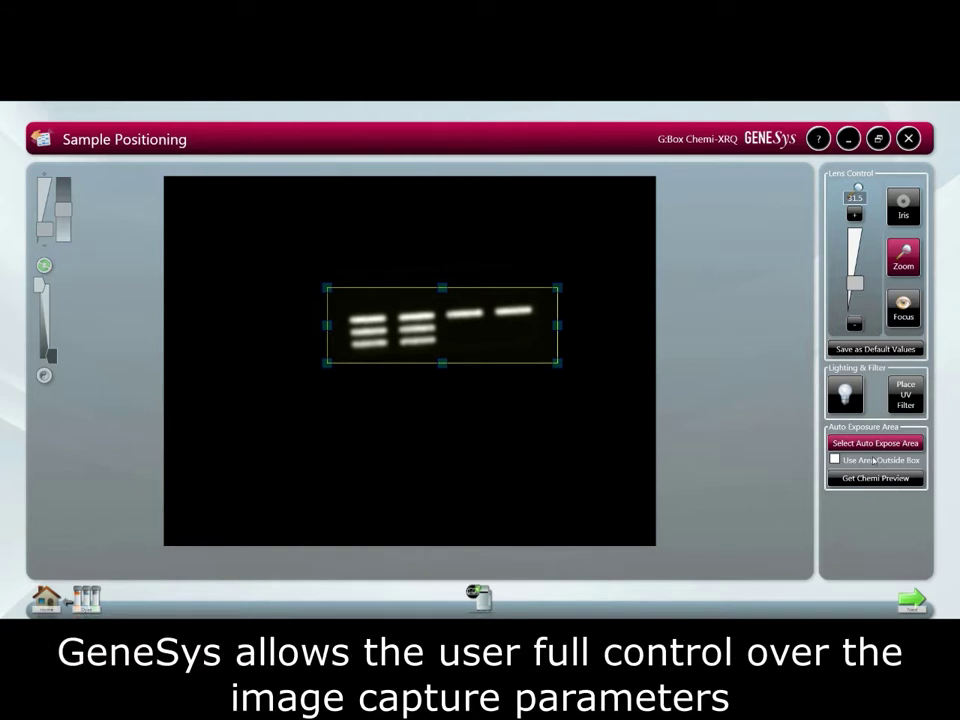
left_click(875, 478)
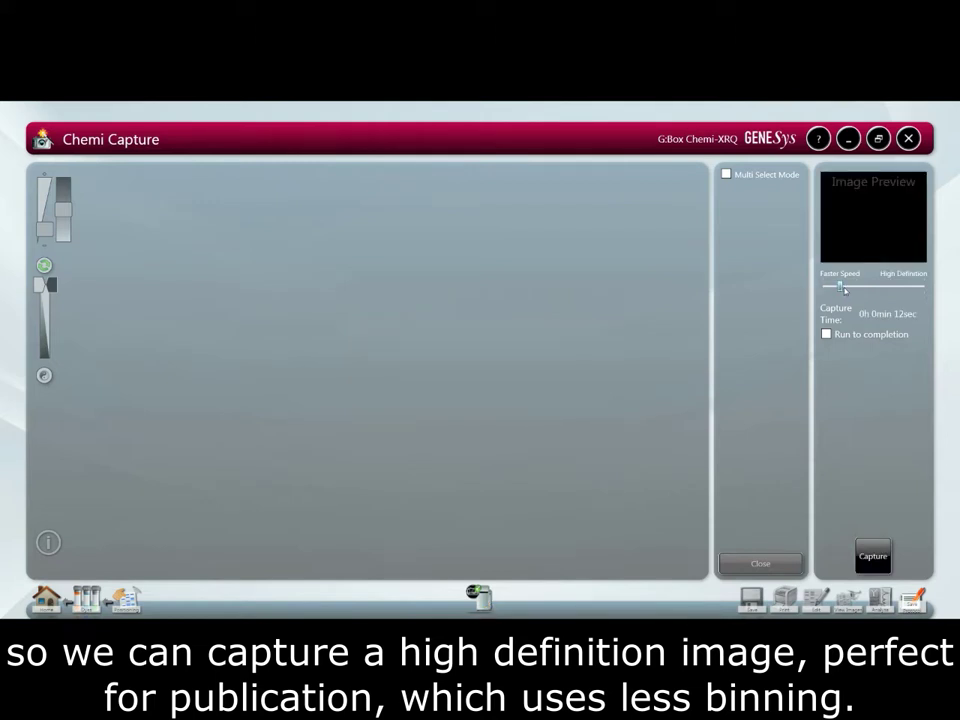
Capture the ECL blot at the 5-second Faster Speed setting and raise the dark image's white level.
left_click_drag(842, 288, 821, 288)
left_click(874, 556)
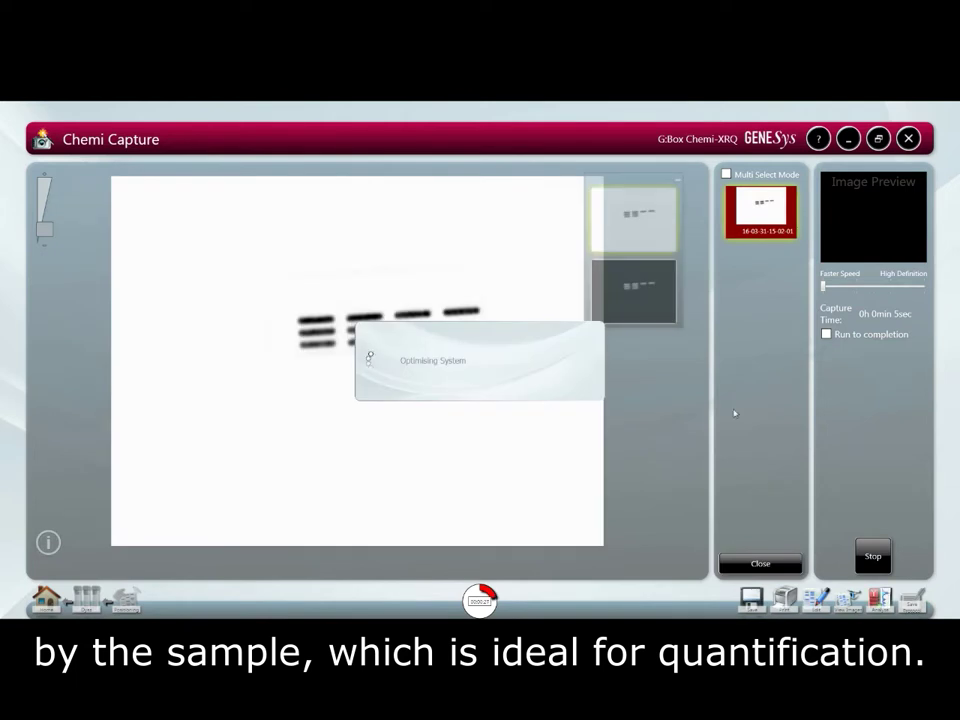
left_click(599, 284)
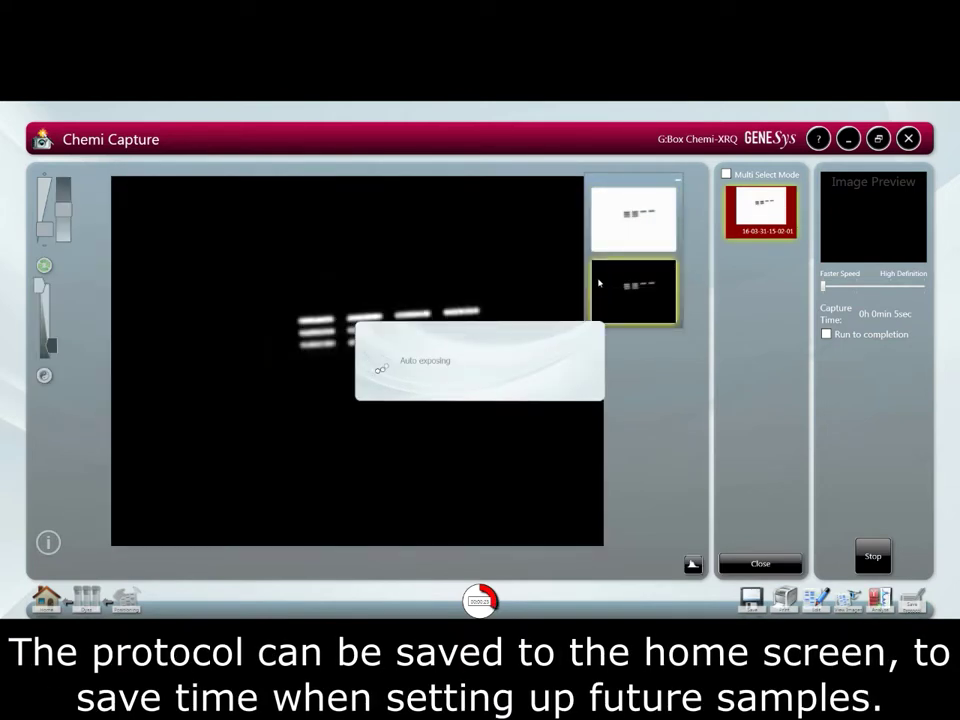
left_click(692, 563)
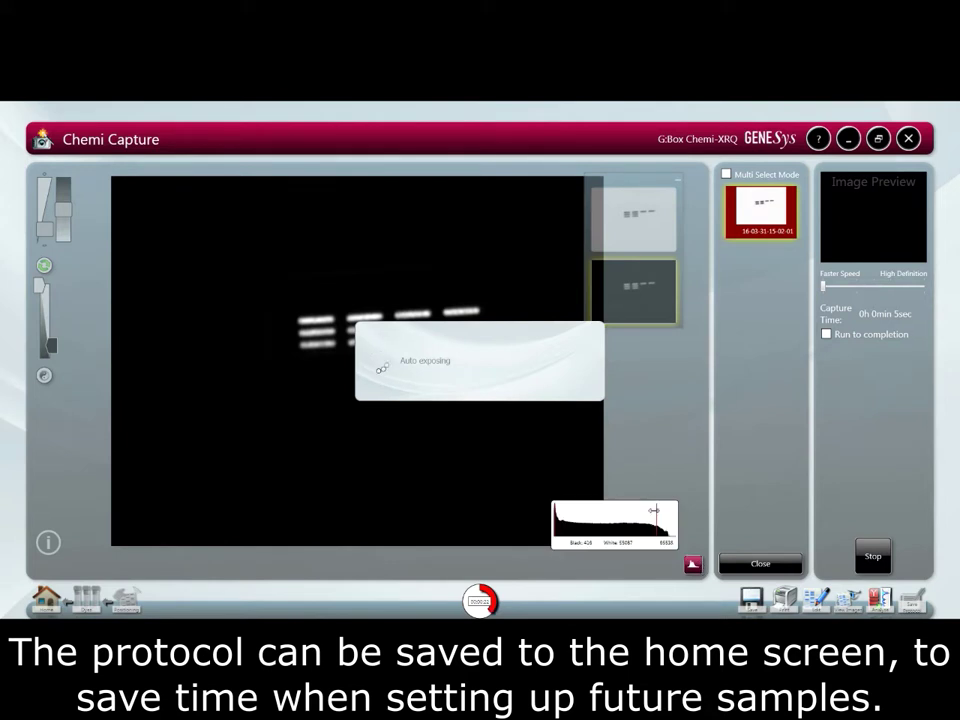
left_click_drag(654, 510, 668, 511)
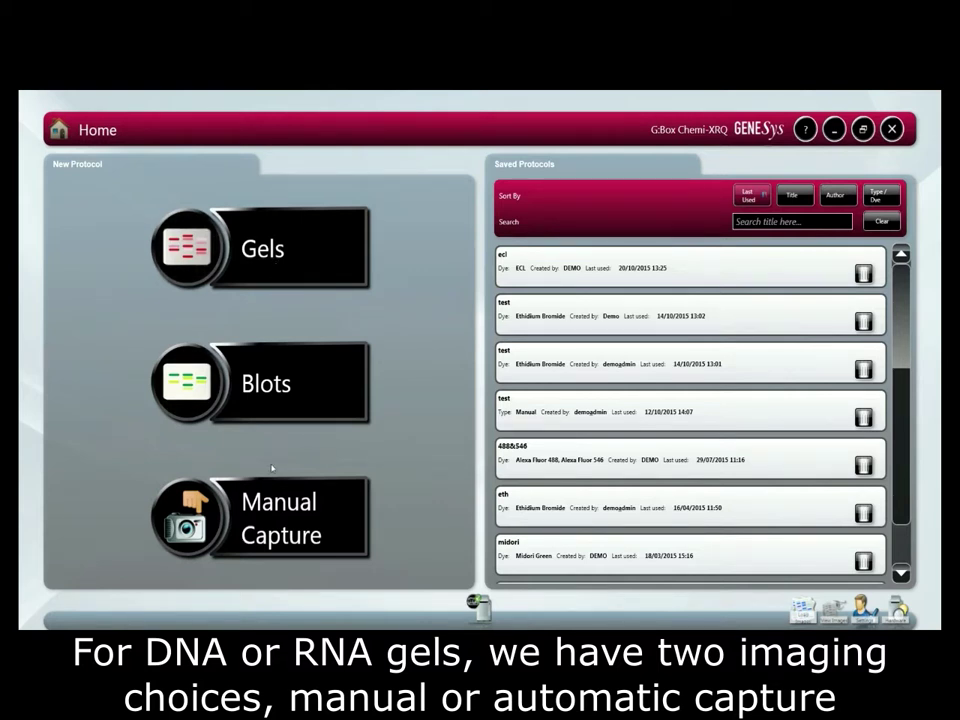
Start a DNA Agarose Gel protocol with the BioRad agarose pre-cast gel (15x10cm) size.
left_click(212, 233)
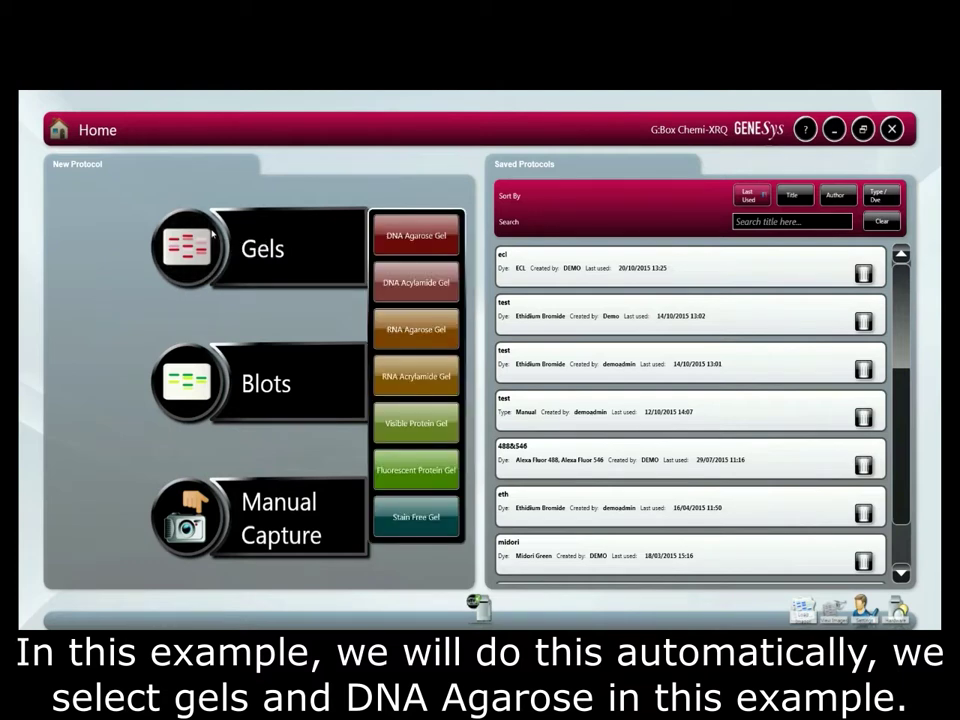
left_click(410, 250)
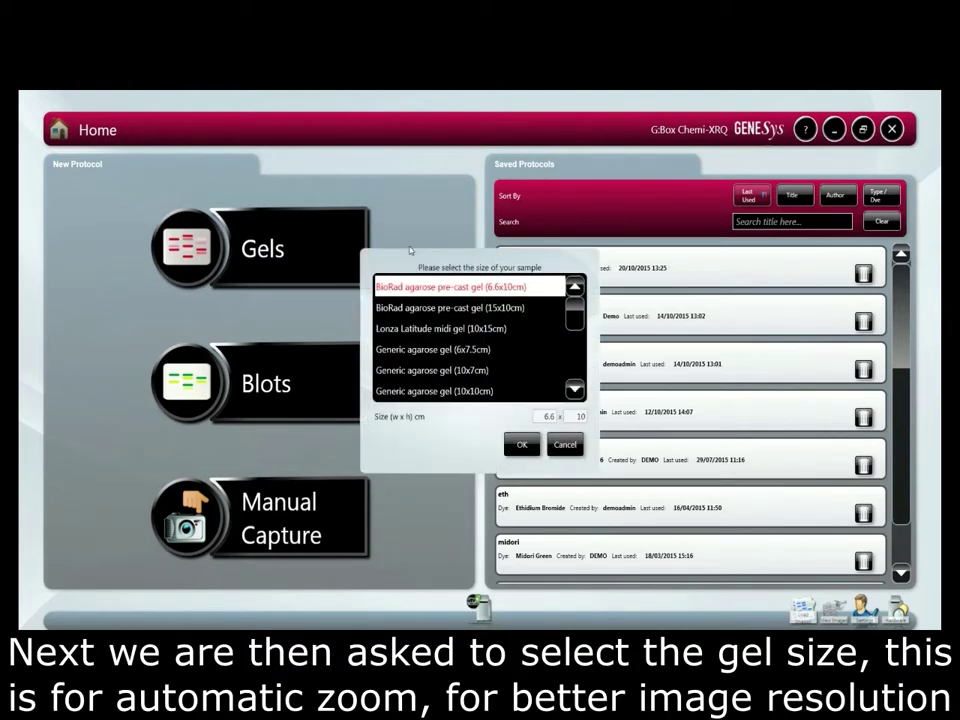
left_click(478, 312)
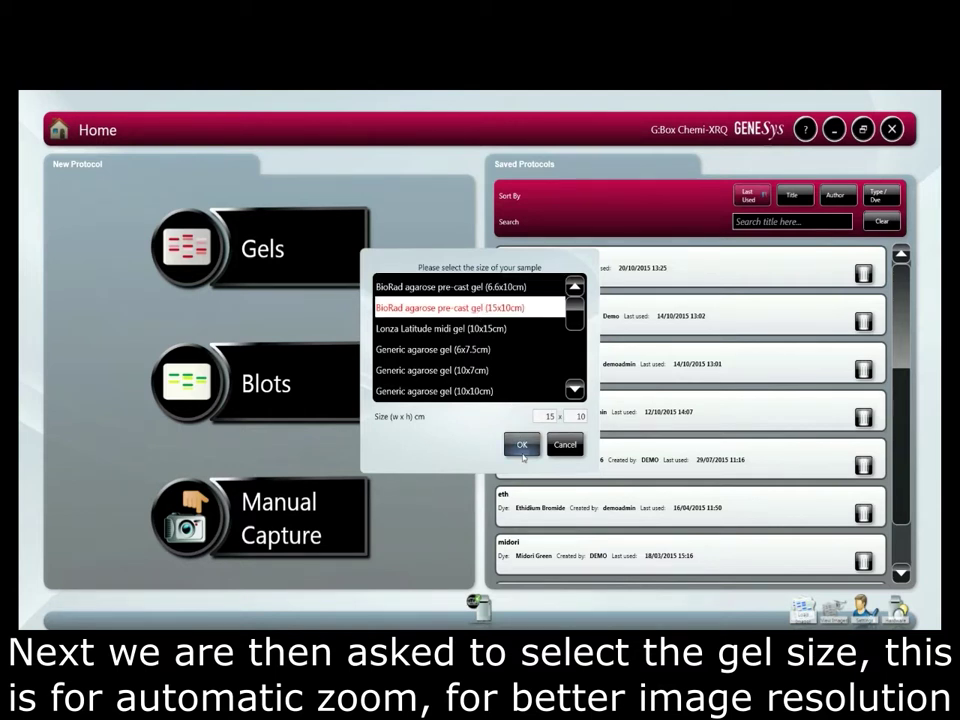
left_click(522, 445)
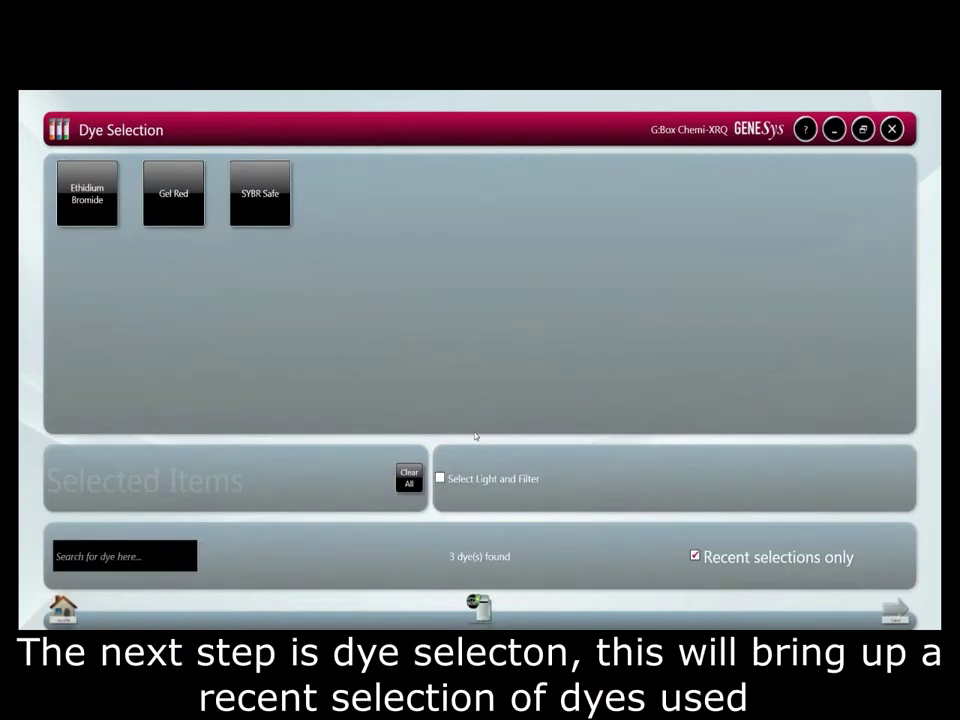
Pick Ethidium Bromide as the gel dye and show all dyes, not only recent ones.
left_click(96, 204)
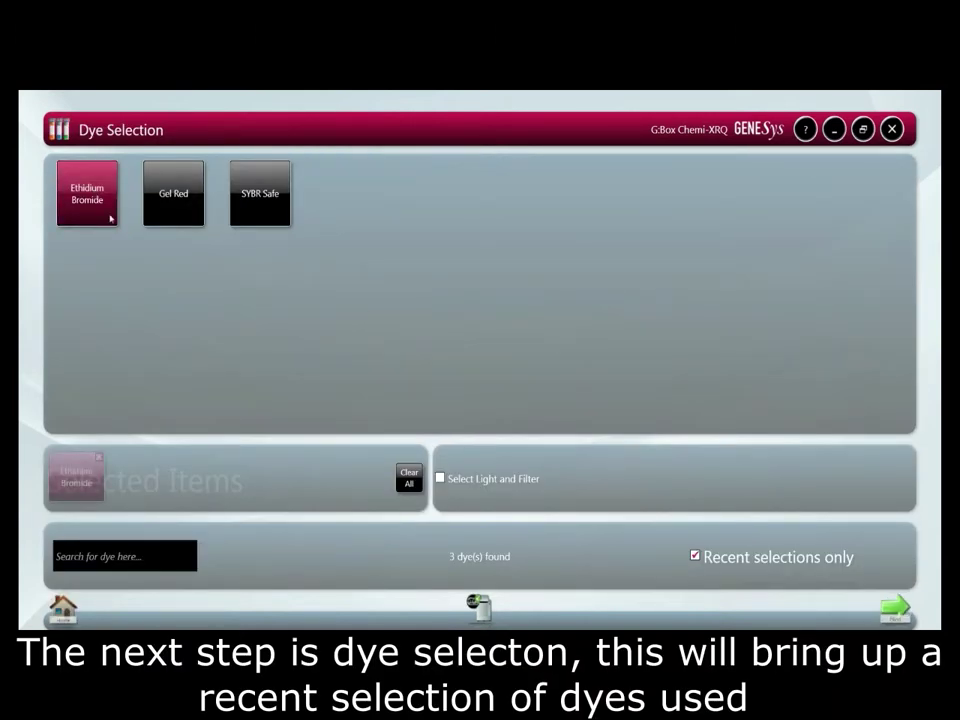
left_click(694, 556)
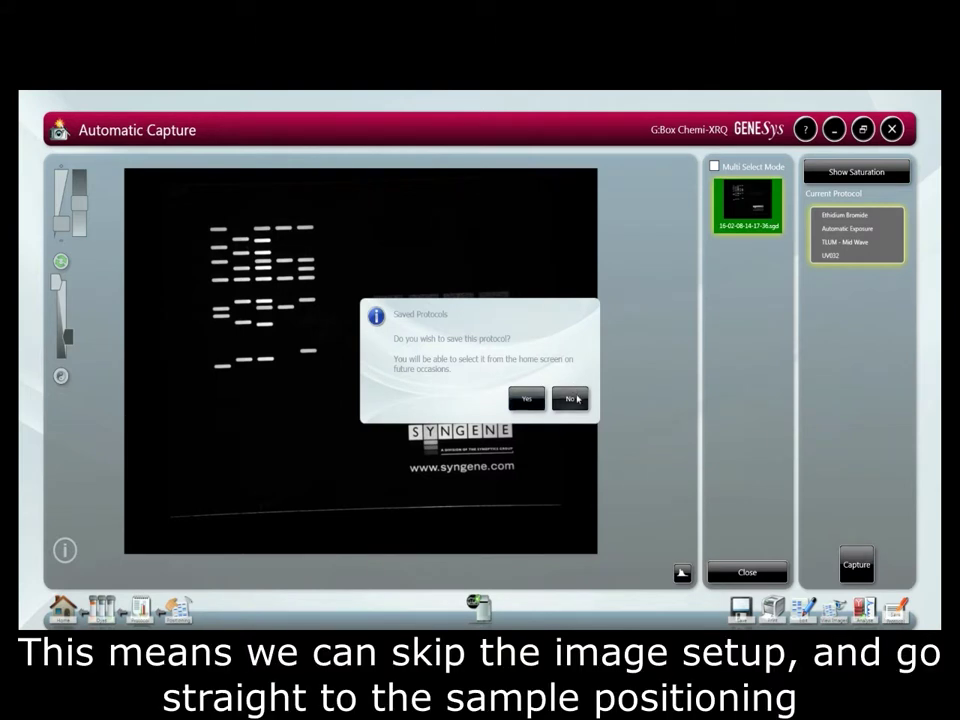
Decline saving the protocol, drag the histogram white level left to brighten the gel bands, and open Image Edit.
left_click(571, 399)
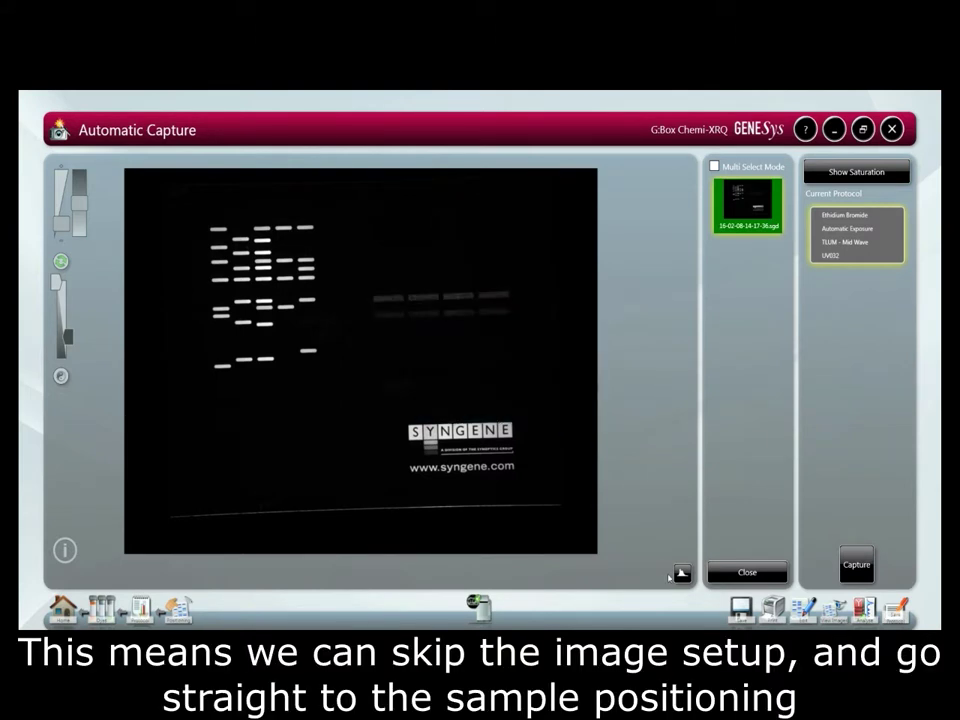
left_click(681, 574)
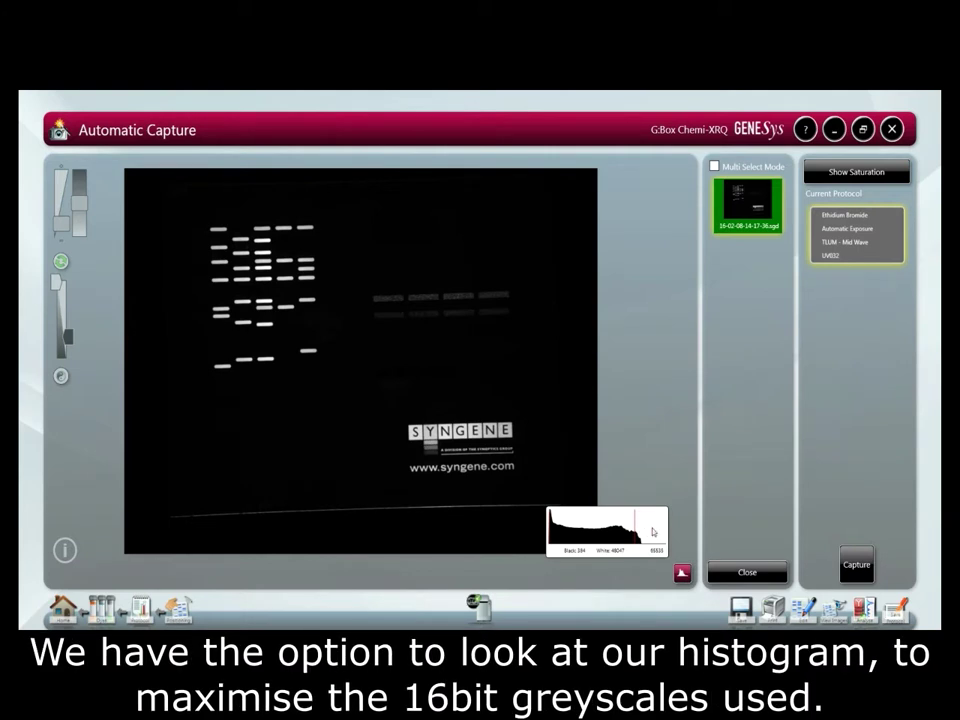
left_click_drag(651, 527, 598, 526)
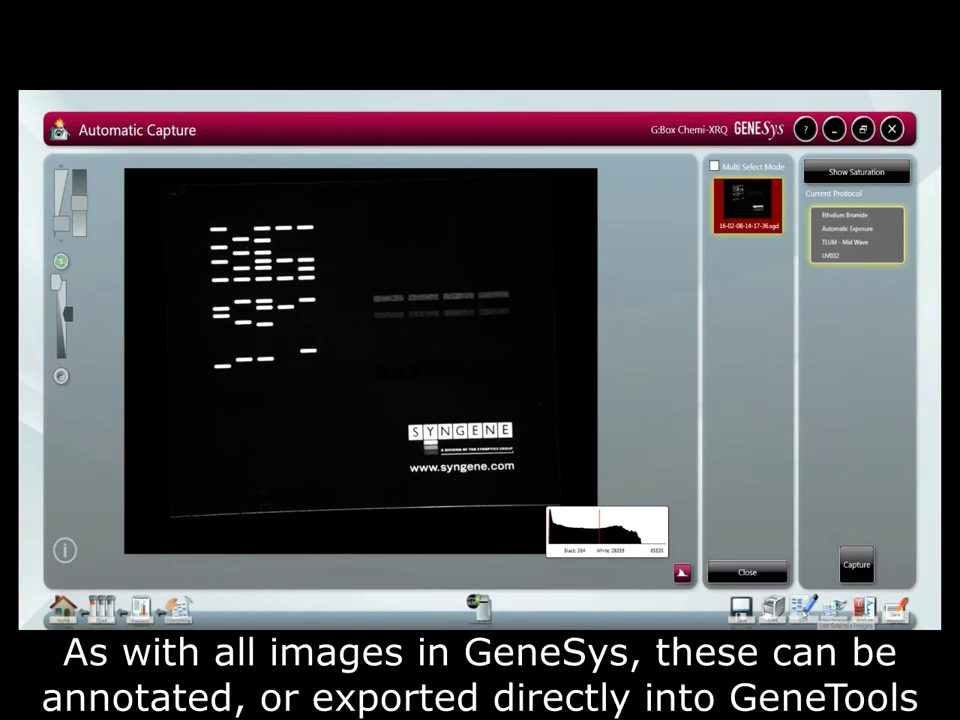
left_click(805, 608)
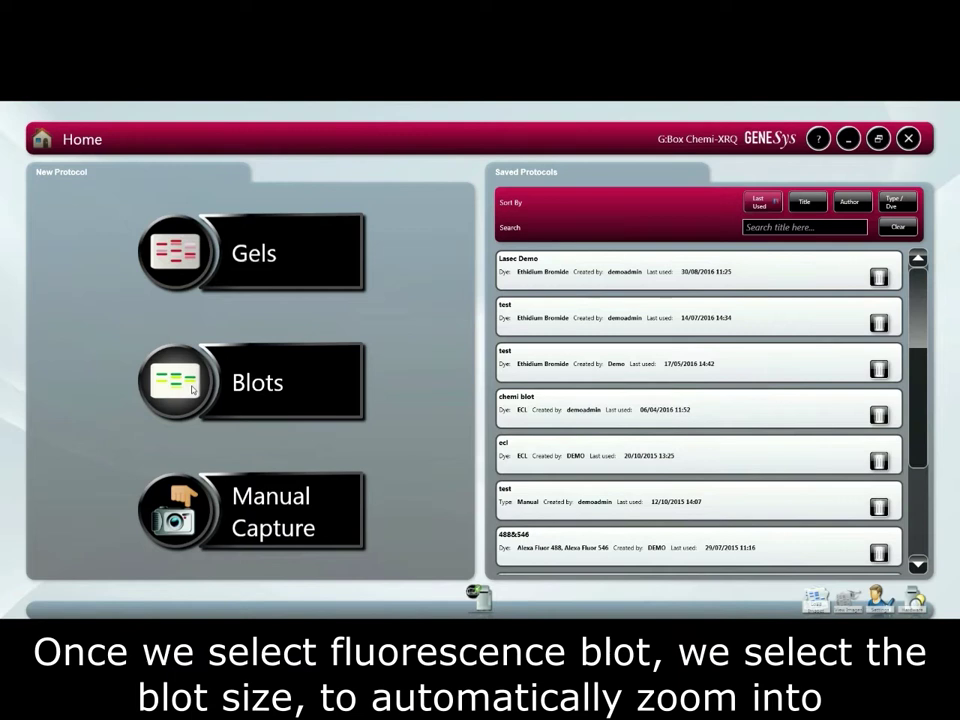
Start a Fluorescence Blot protocol with the BioRad blot (10x15cm) size.
left_click(193, 389)
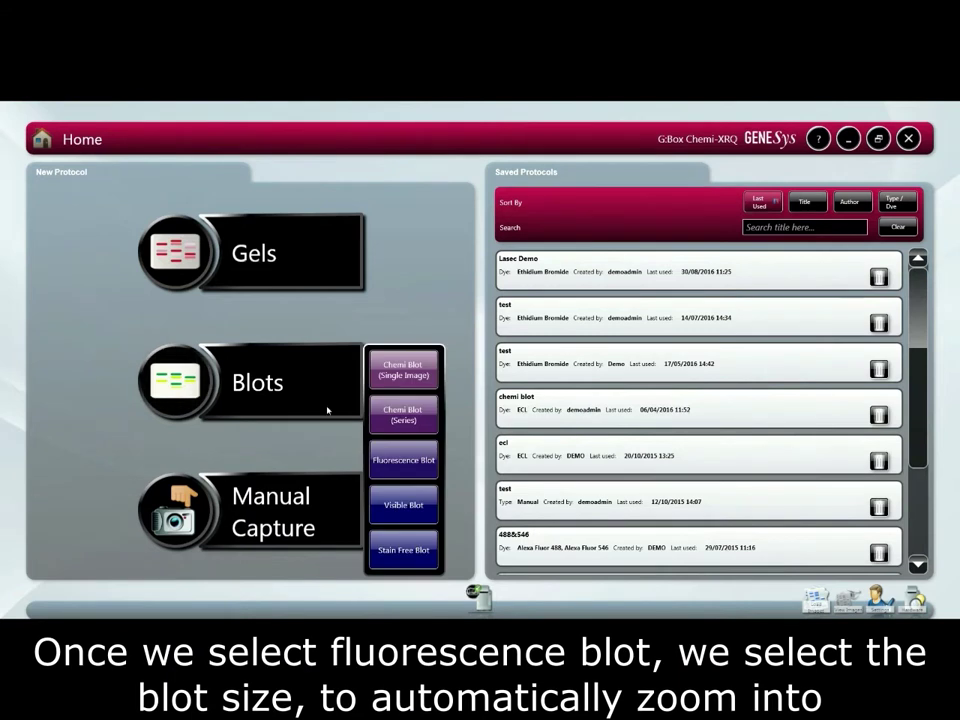
left_click(416, 462)
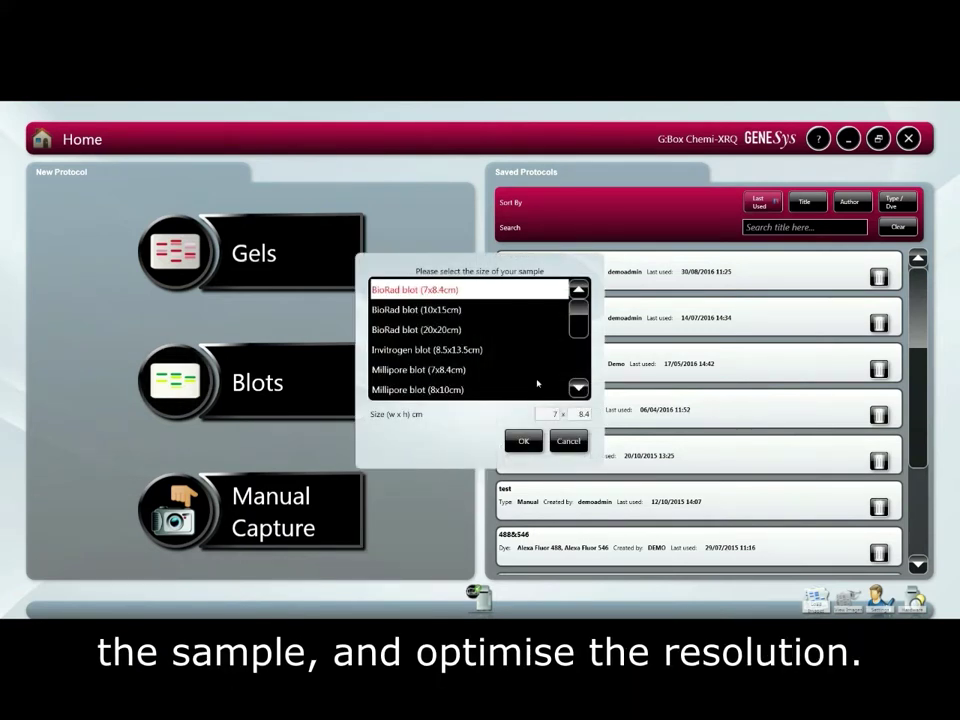
left_click(441, 314)
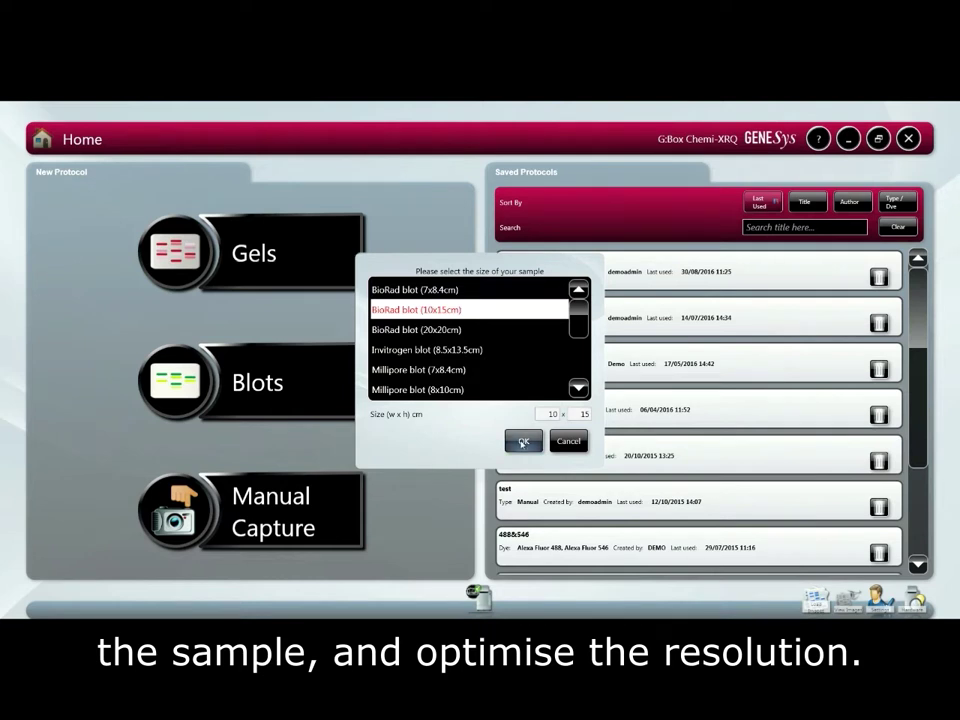
left_click(522, 444)
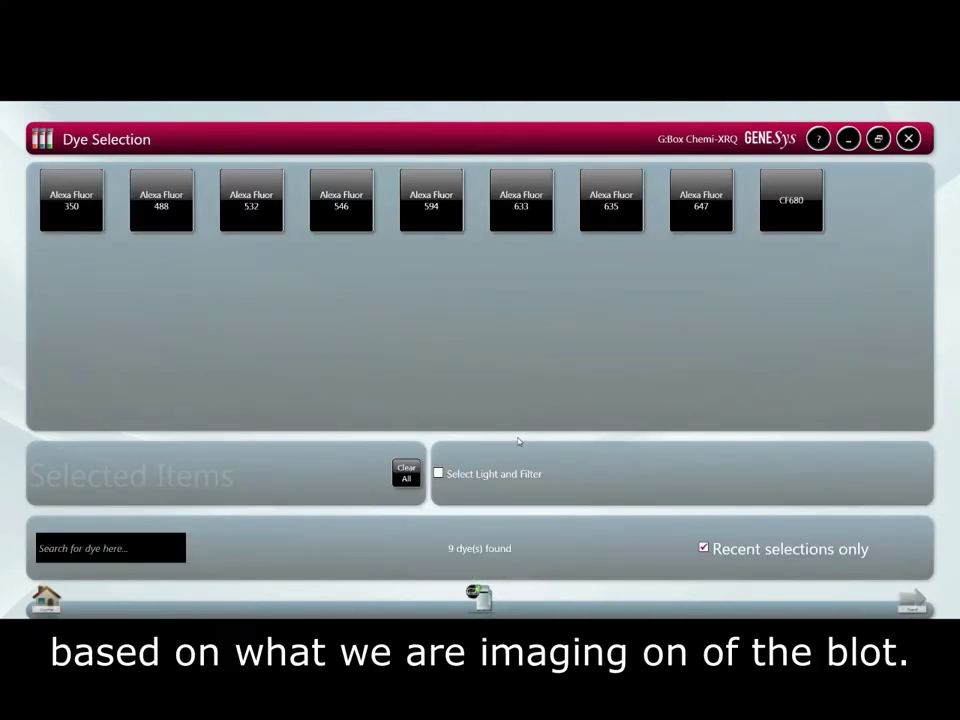
Add Alexa Fluor 488 and Alexa Fluor 546 as dyes, then browse the full dye list.
left_click(161, 200)
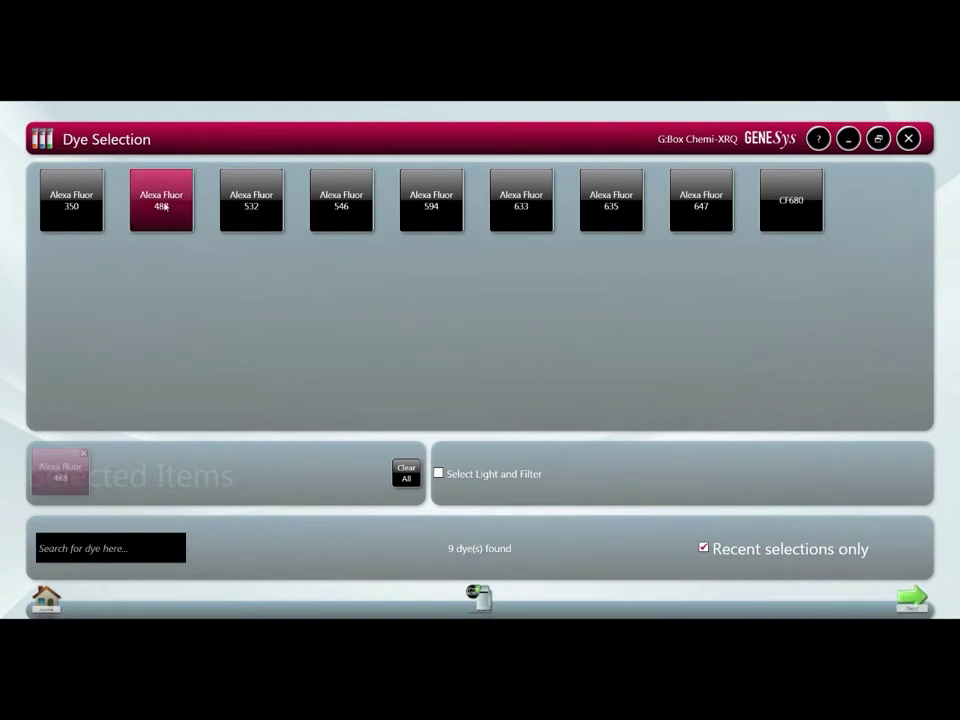
left_click(348, 214)
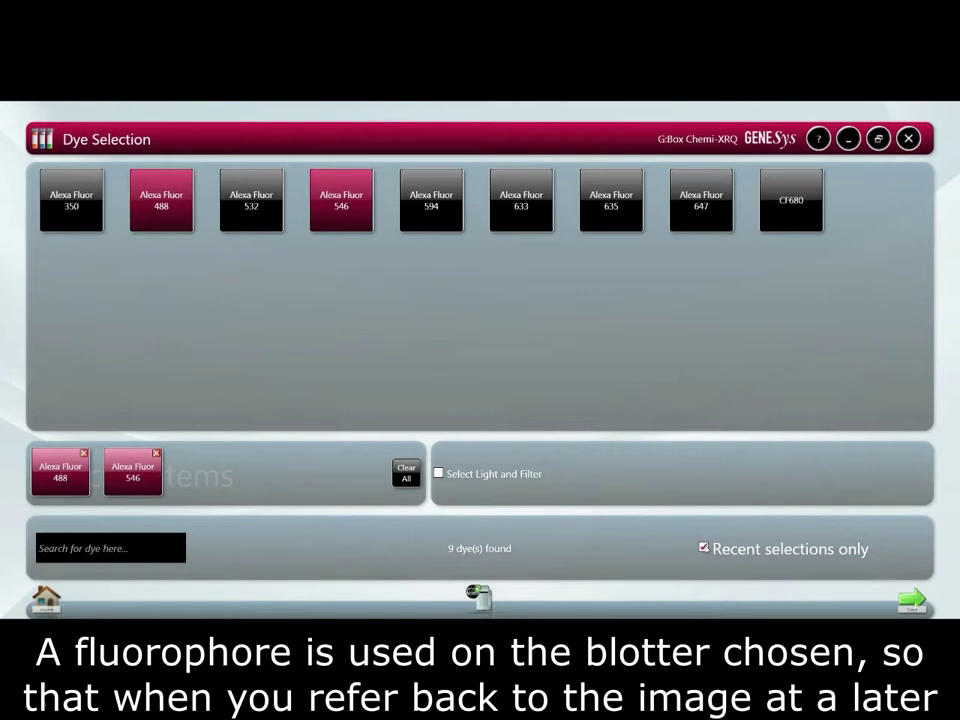
left_click(703, 548)
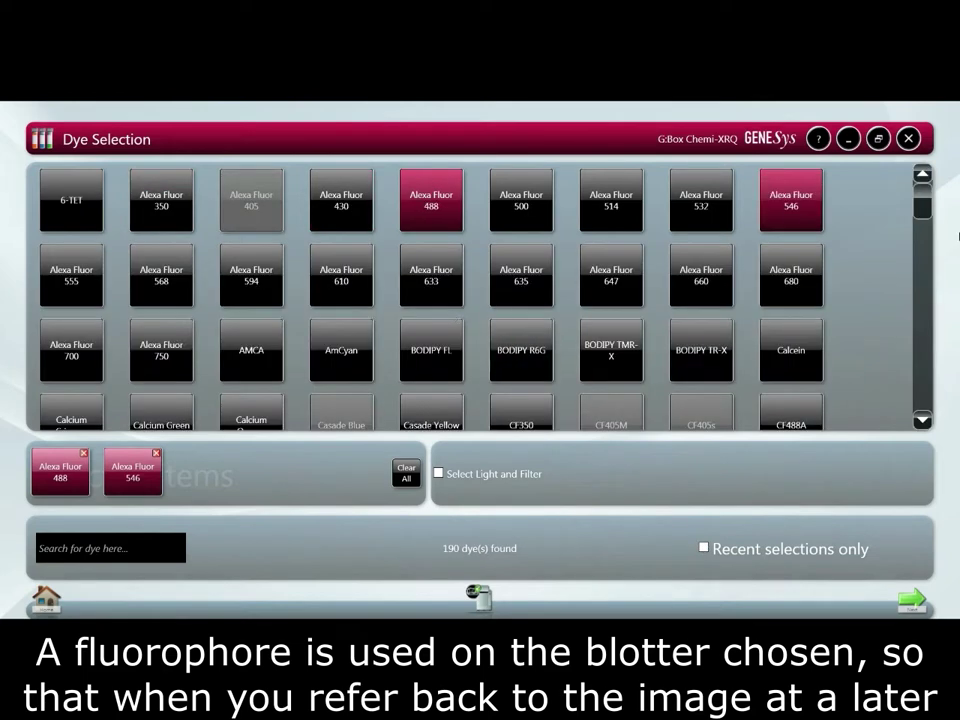
scroll(918, 401, "down", 10)
scroll(918, 401, "down", 2)
scroll(918, 401, "up", 15)
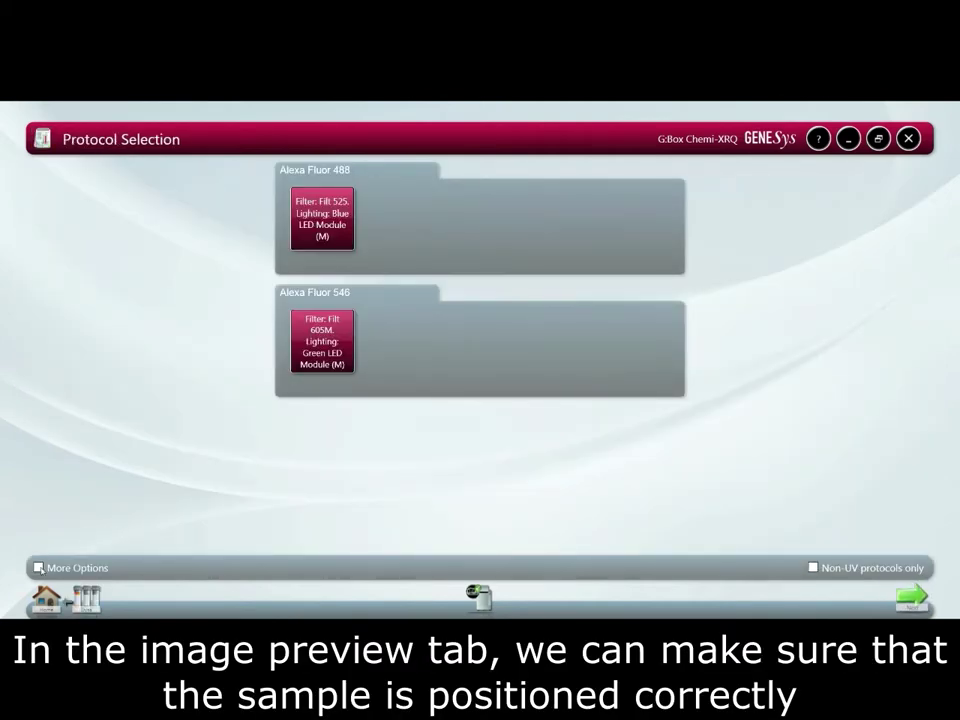
Keep Filt 525/Blue LED and Filt 605M/Green LED for the two dyes and continue.
left_click(38, 567)
left_click(38, 567)
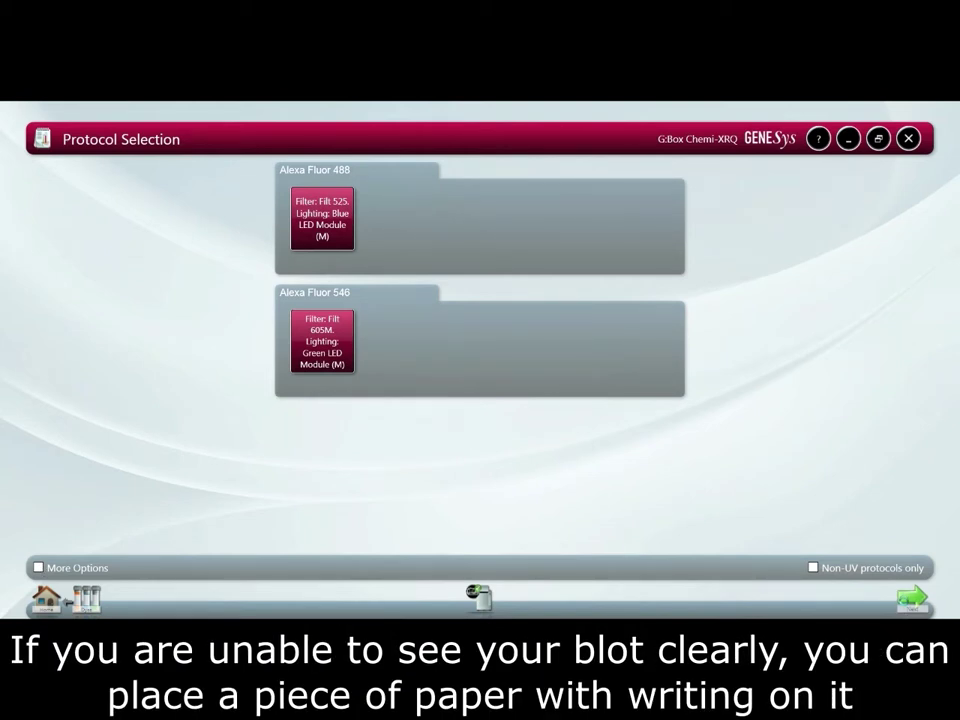
left_click(908, 600)
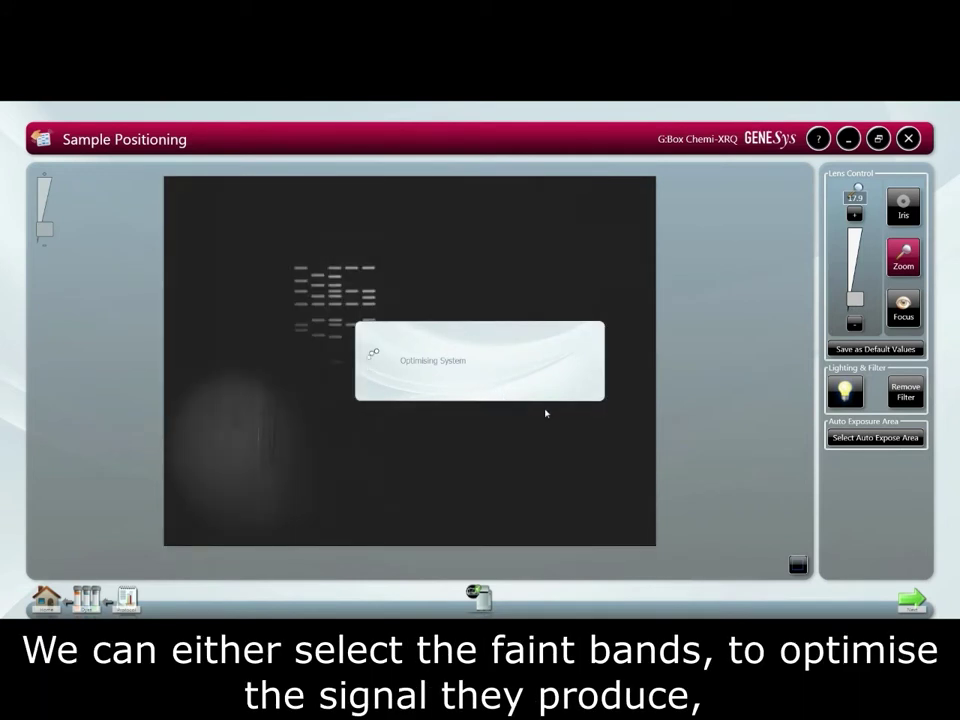
Place the auto-exposure area over the blot's bands to start the two-channel capture.
left_click(876, 438)
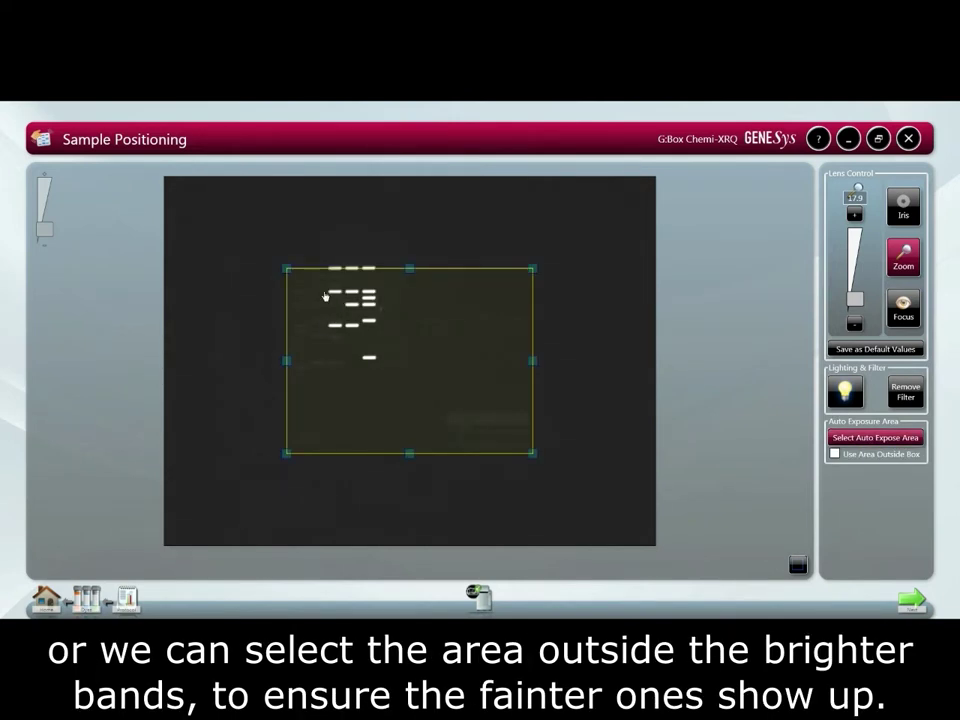
mouse_move(309, 288)
left_mouse_down()
mouse_move(291, 279)
mouse_move(296, 270)
left_mouse_up()
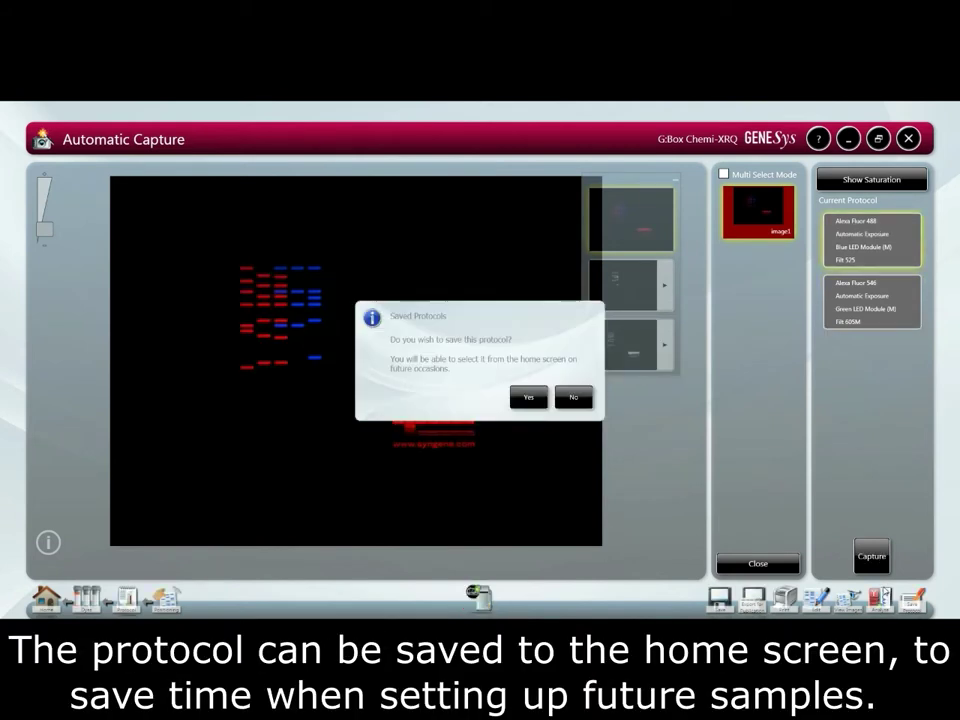
Decline saving the protocol, then review the first dye channel's histogram and capture details.
left_click(566, 399)
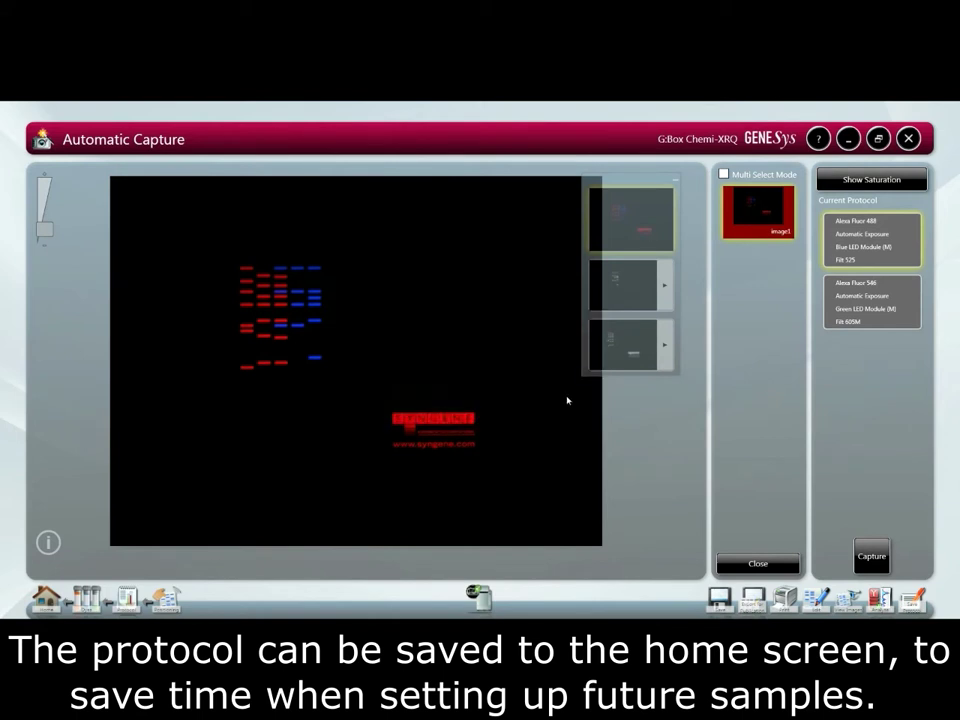
left_click(625, 285)
left_click(689, 566)
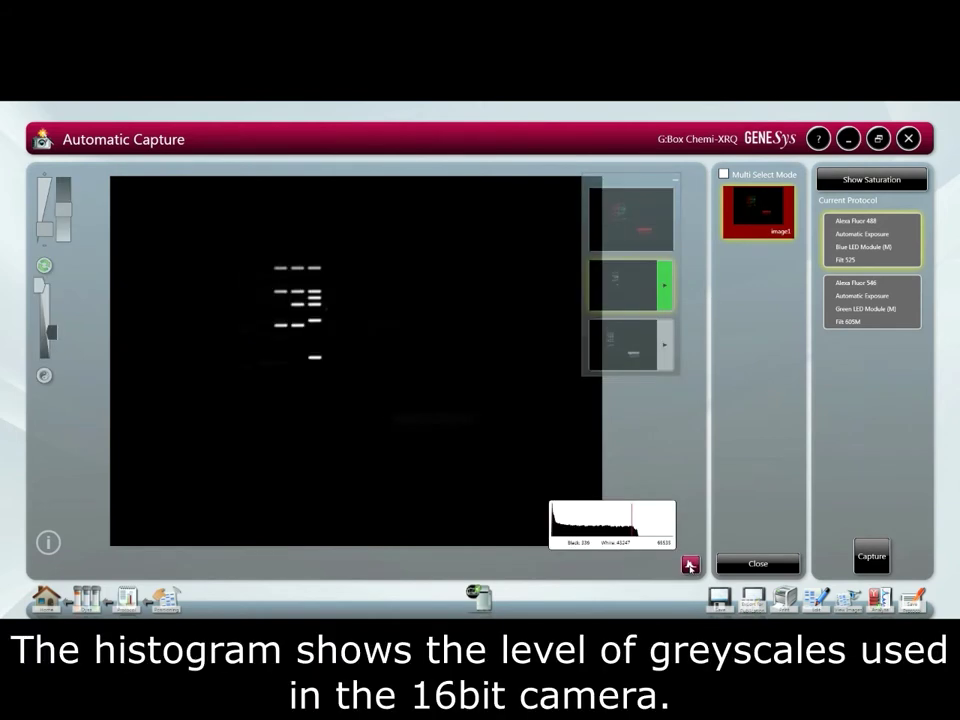
left_click(689, 566)
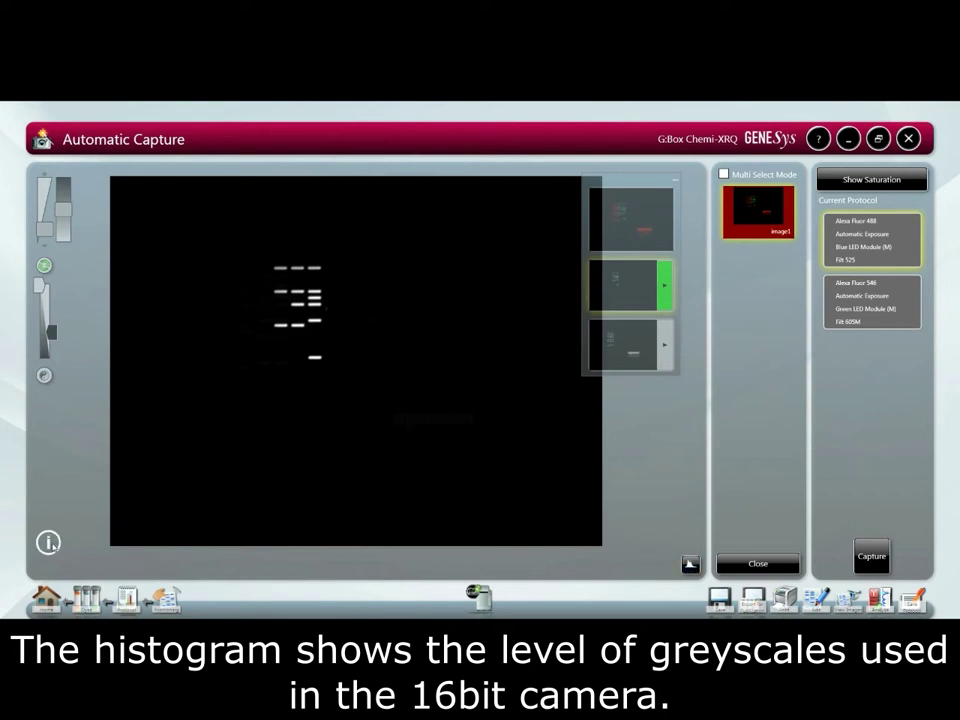
left_click(47, 542)
left_click(47, 542)
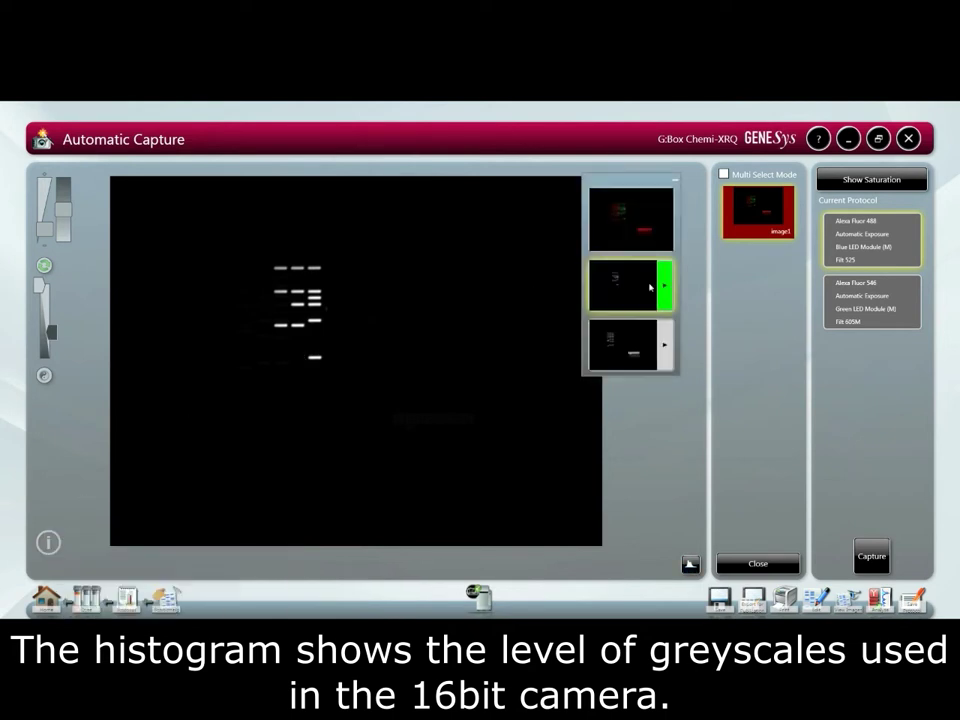
Show the Alexa Fluor 546 channel alone and check its histogram and capture details.
left_click(598, 343)
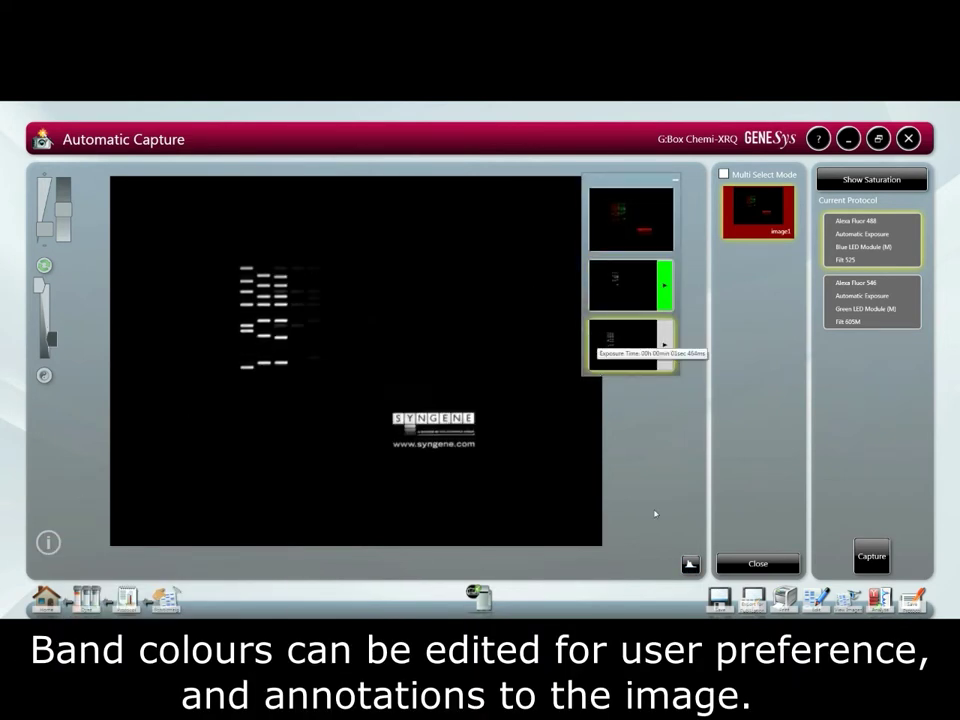
left_click(690, 565)
left_click(690, 566)
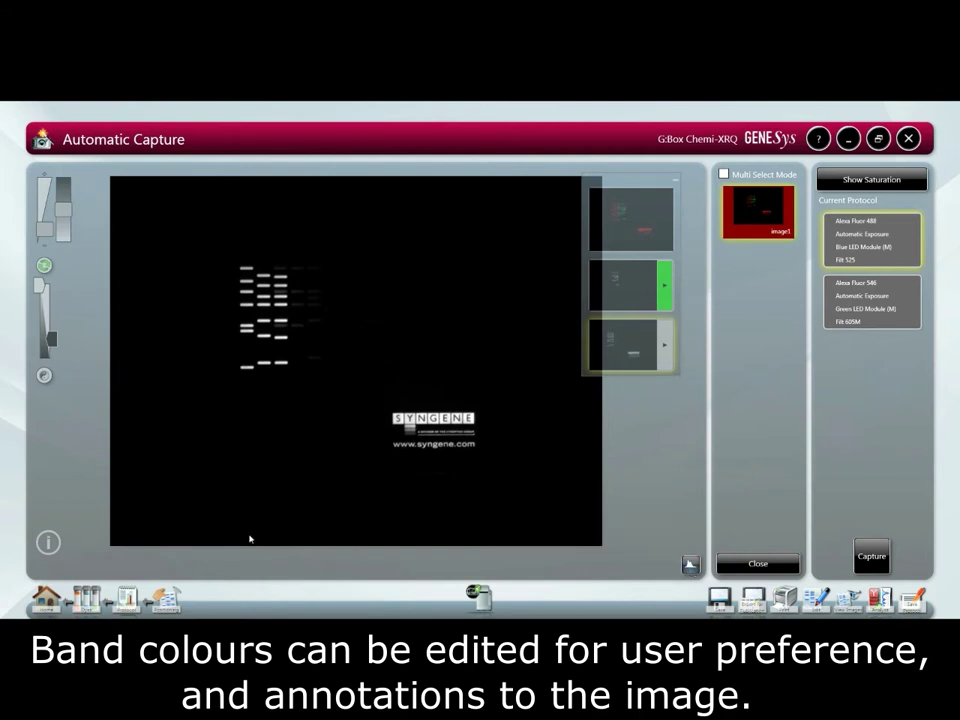
left_click(47, 542)
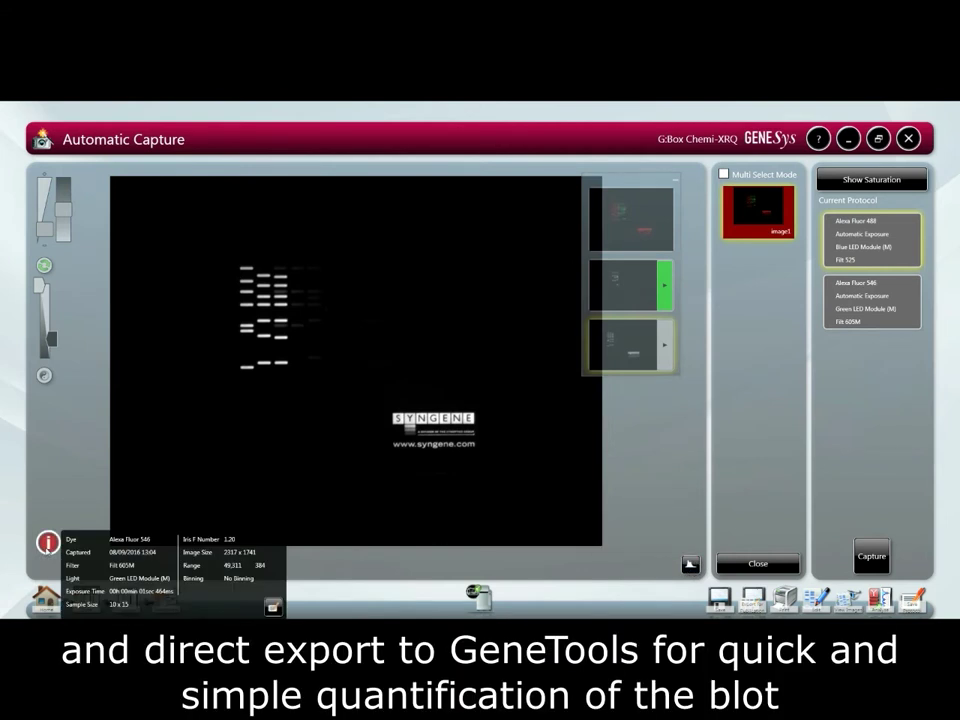
left_click(47, 542)
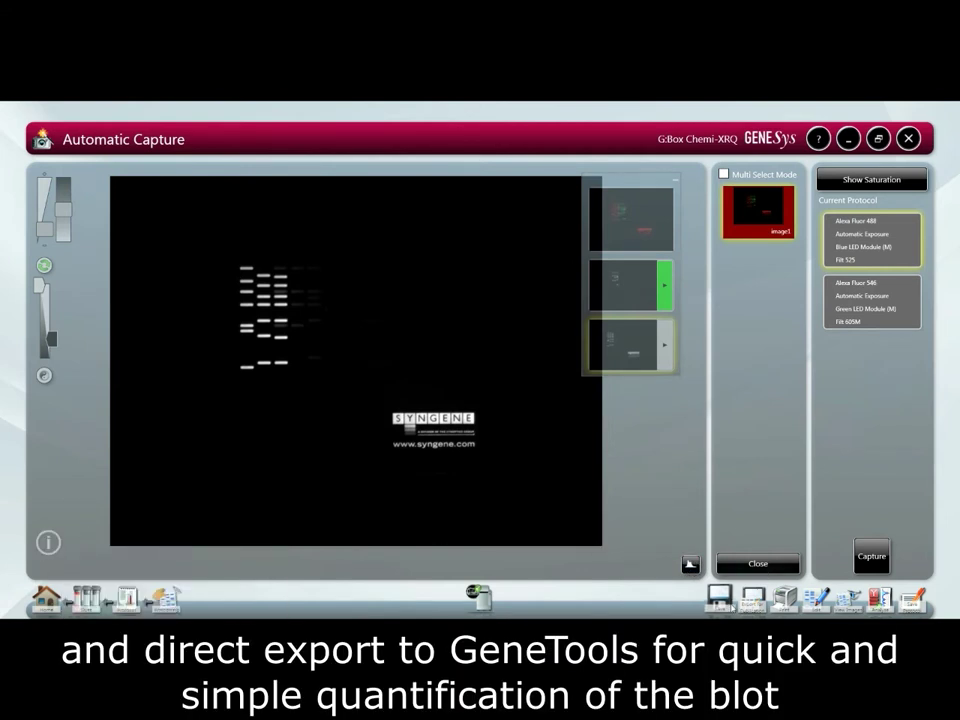